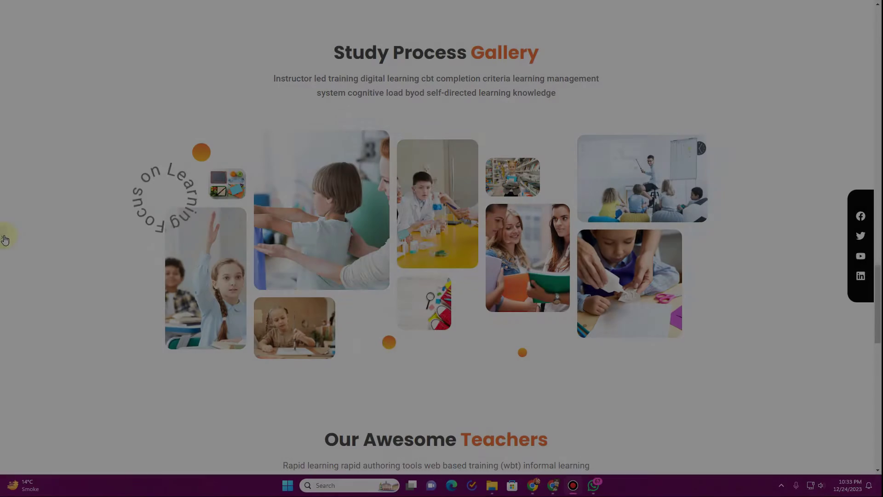
- Reopen the editor panel showing the Text Path widget's settings
{"action": "scroll", "coordinate": [178, 154], "scroll_direction": "up", "scroll_amount": 5}
{"action": "scroll", "coordinate": [176, 158], "scroll_direction": "down", "scroll_amount": 8}
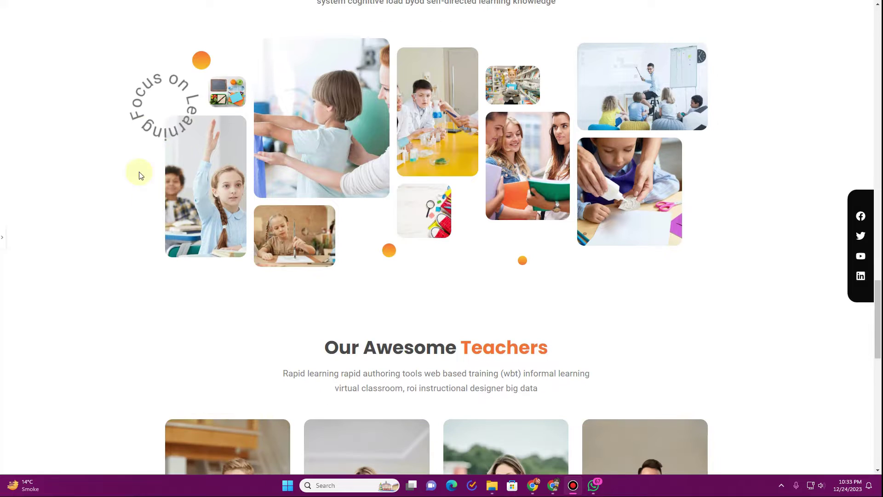
{"action": "left_click", "coordinate": [3, 237]}
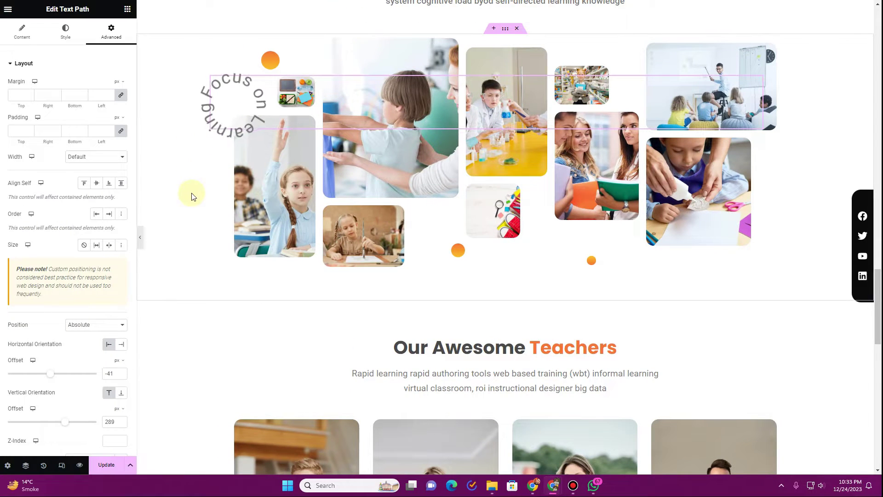
- Search the widget library for 'text' to list Text Path
{"action": "scroll", "coordinate": [191, 203], "scroll_direction": "up", "scroll_amount": 3}
{"action": "scroll", "coordinate": [193, 210], "scroll_direction": "down", "scroll_amount": 2}
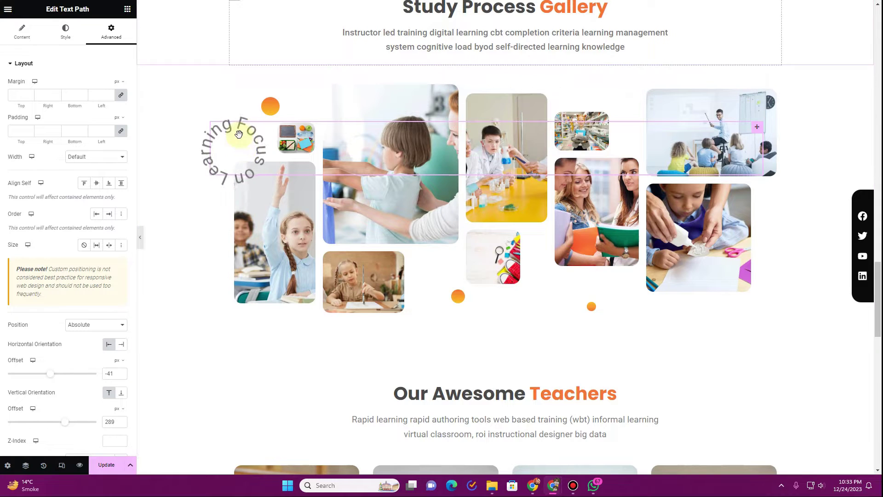
{"action": "left_click", "coordinate": [127, 9]}
{"action": "left_click", "coordinate": [79, 46]}
{"action": "type", "text": "text"}
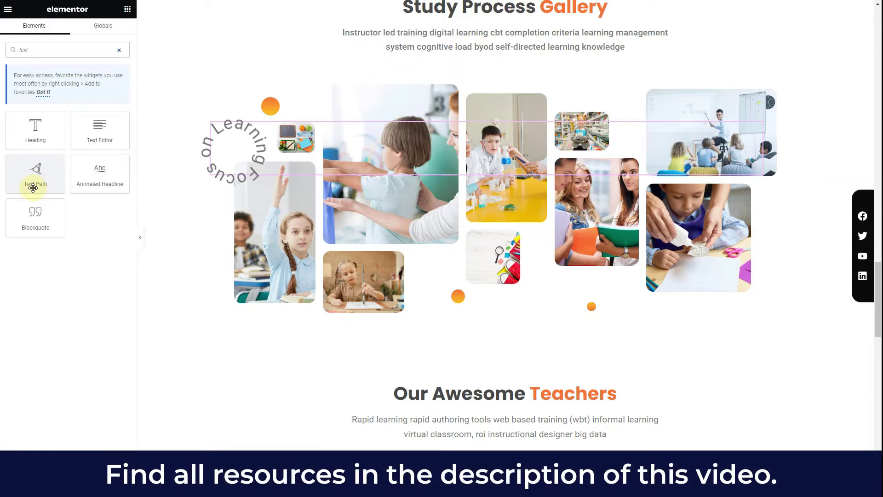
- Drop a Text Path widget under the gallery subtitle and set its path type to Circle
{"action": "left_click_drag", "start_coordinate": [28, 184], "coordinate": [475, 52]}
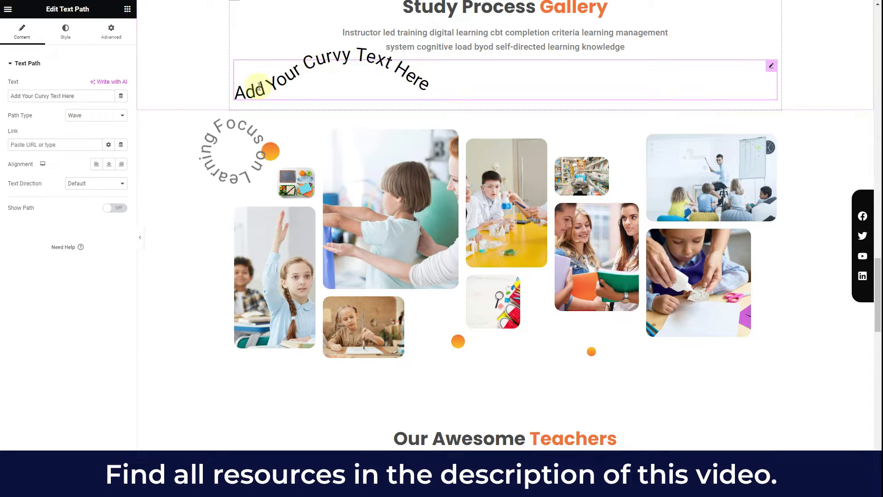
{"action": "left_click", "coordinate": [86, 114]}
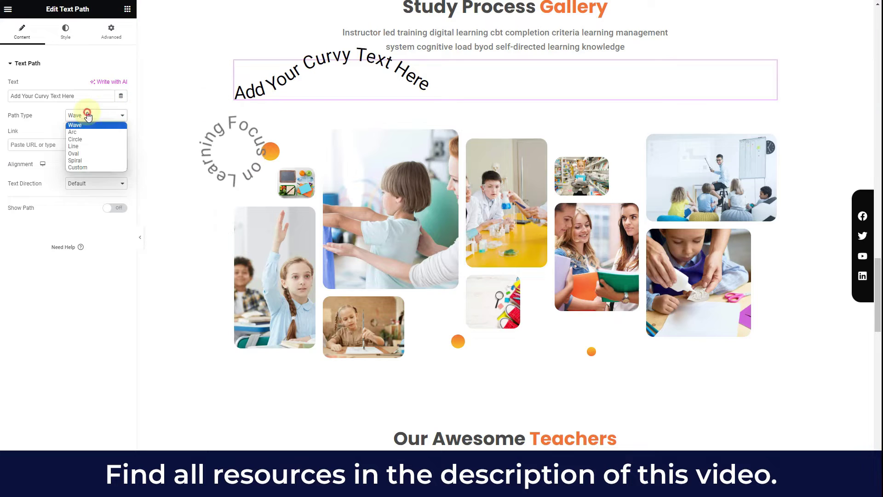
{"action": "left_click", "coordinate": [92, 140]}
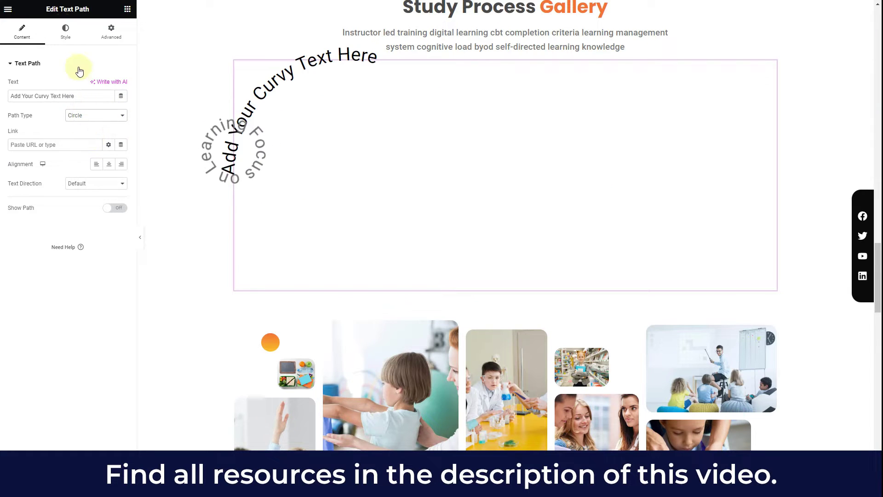
{"action": "left_click", "coordinate": [65, 32]}
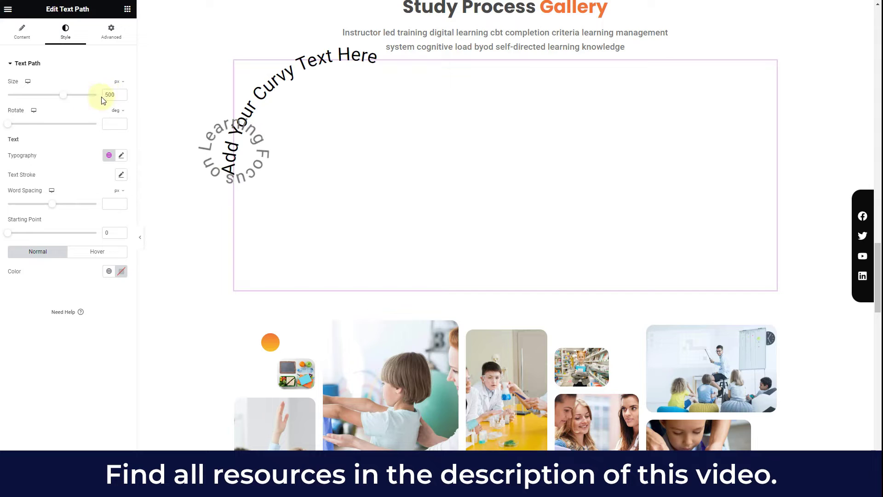
- Set the circle size to 100 px and change the text to 'focus on learning'
{"action": "left_click_drag", "start_coordinate": [62, 95], "coordinate": [41, 95]}
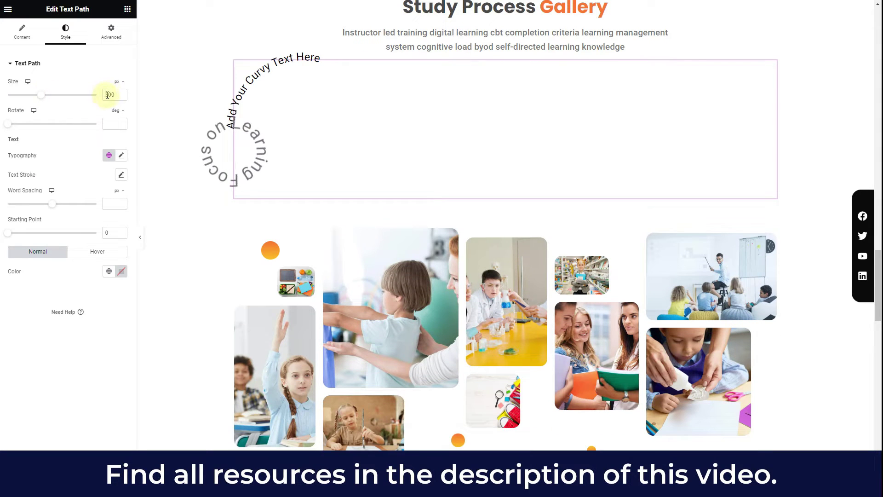
{"action": "type", "text": "200"}
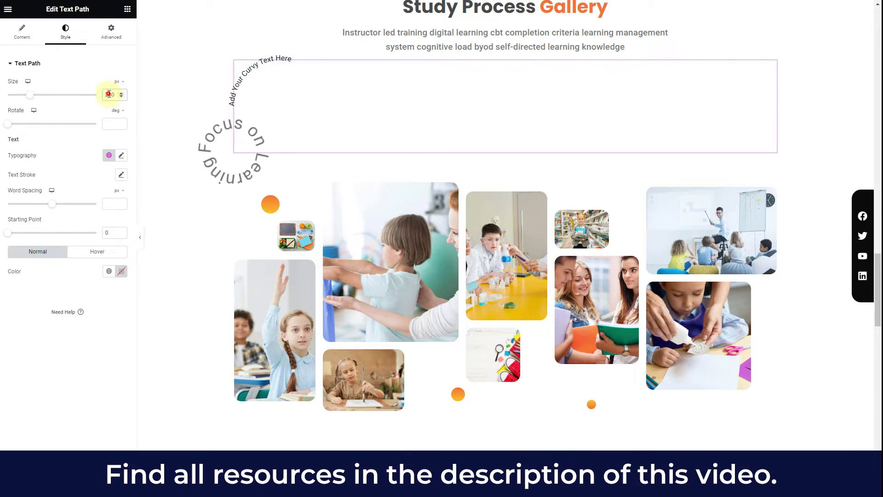
{"action": "type", "text": "1"}
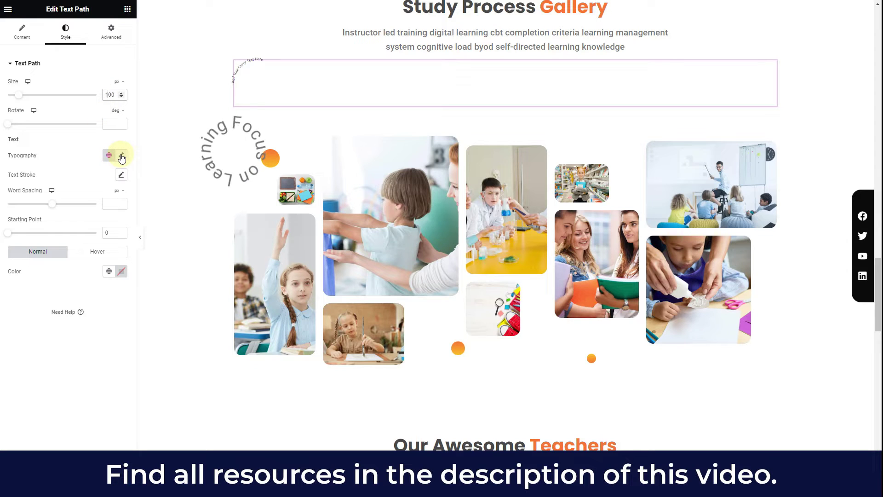
{"action": "left_click", "coordinate": [21, 33]}
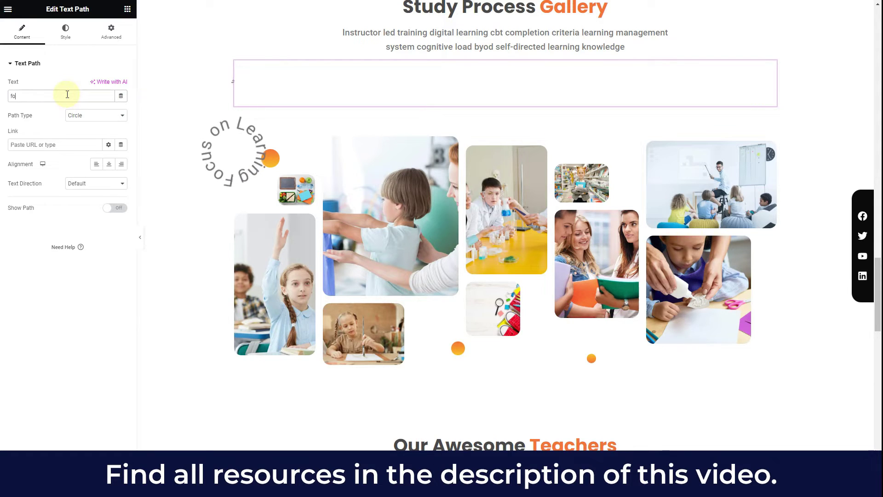
{"action": "type", "text": "ing"}
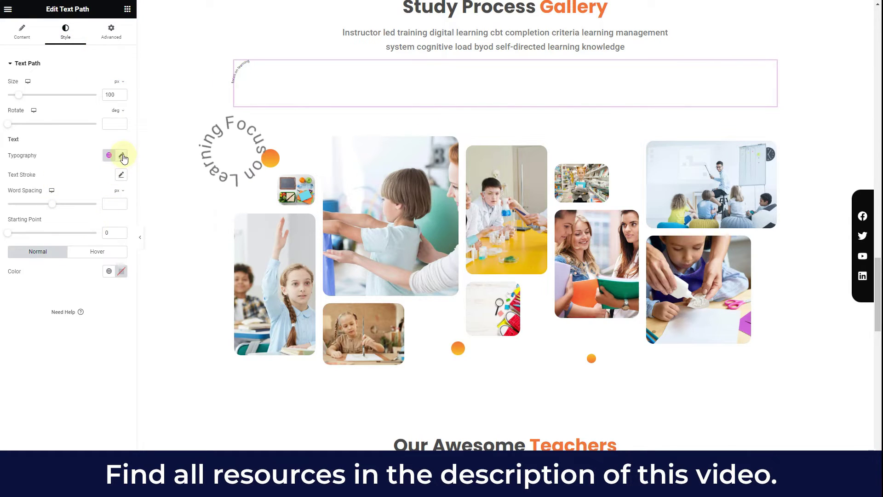
- Raise the curved text's typography font size to about 101
{"action": "left_click", "coordinate": [122, 156]}
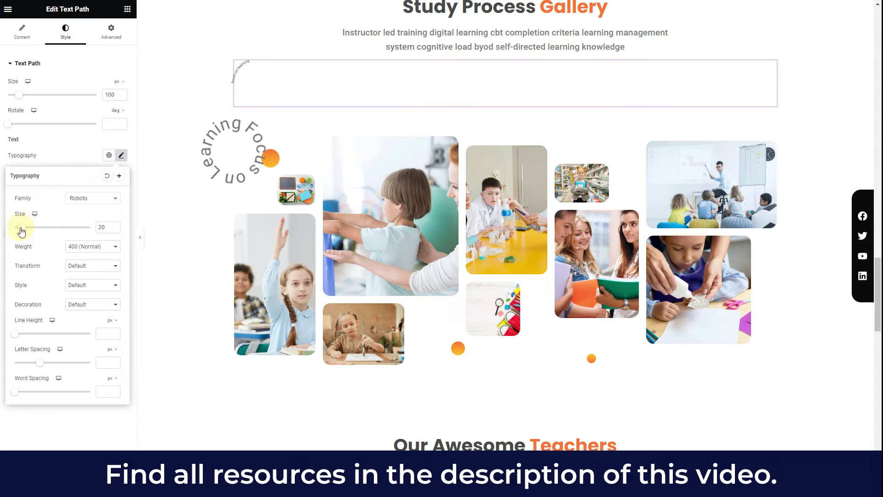
{"action": "left_click_drag", "start_coordinate": [37, 230], "coordinate": [53, 228]}
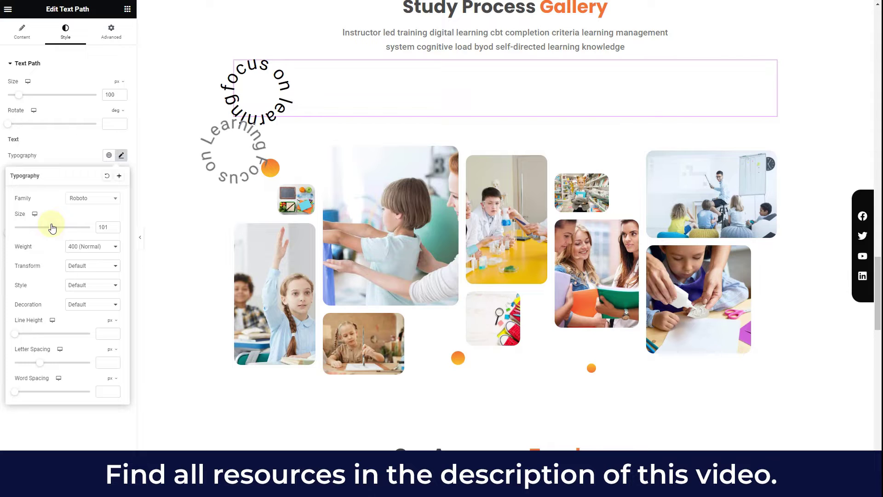
{"action": "left_click", "coordinate": [89, 142]}
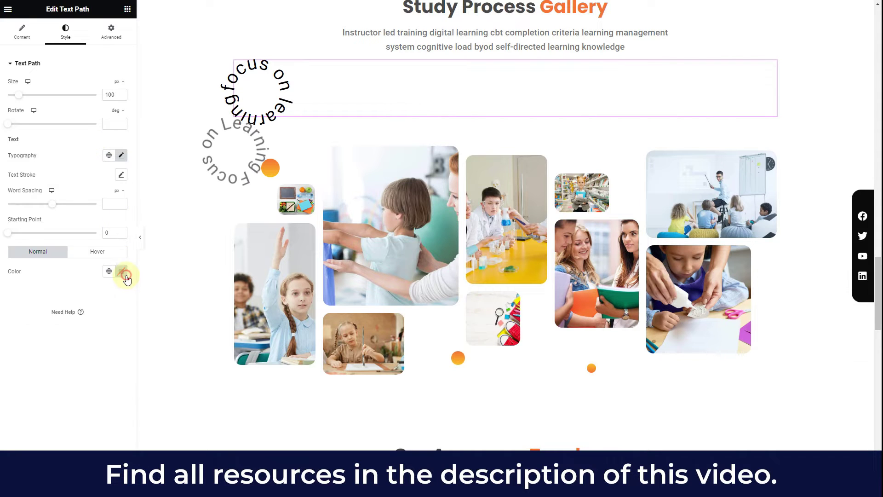
- Set the curved text colour to grey #9E9E9E
{"action": "left_click", "coordinate": [122, 272]}
{"action": "left_click_drag", "start_coordinate": [130, 392], "coordinate": [173, 391]}
{"action": "left_click_drag", "start_coordinate": [79, 346], "coordinate": [38, 342]}
{"action": "left_click", "coordinate": [38, 344]}
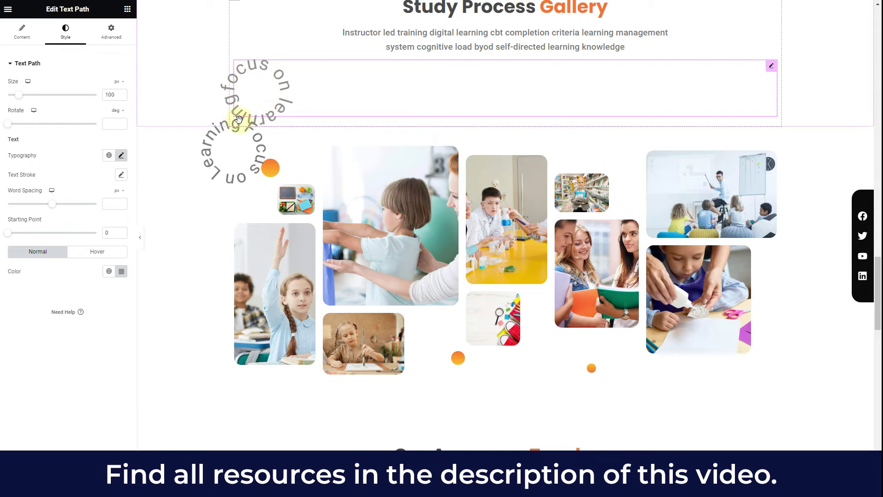
- Delete the old circular Focus on Learning widget and select the new Text Path widget
{"action": "right_click", "coordinate": [227, 147]}
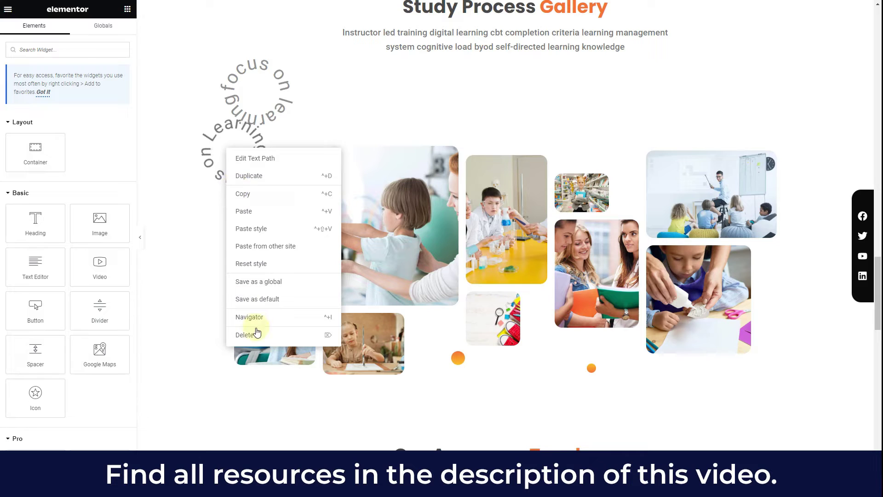
{"action": "left_click", "coordinate": [256, 334]}
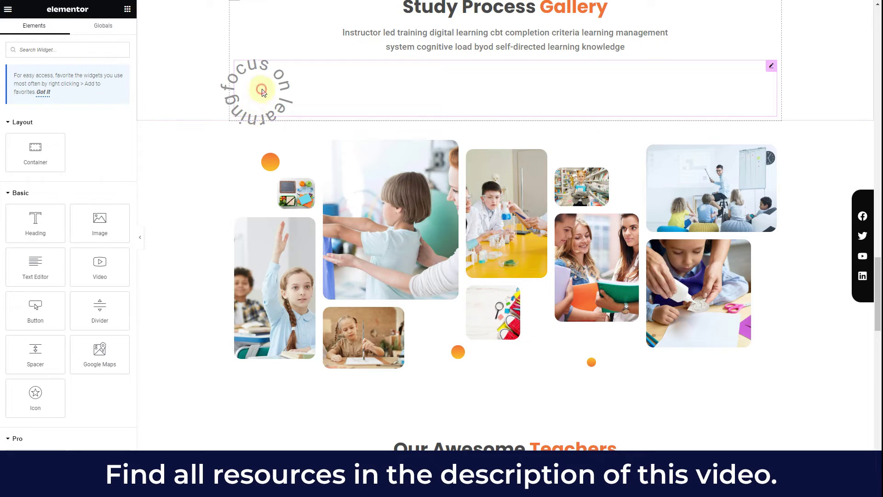
{"action": "left_click", "coordinate": [262, 92]}
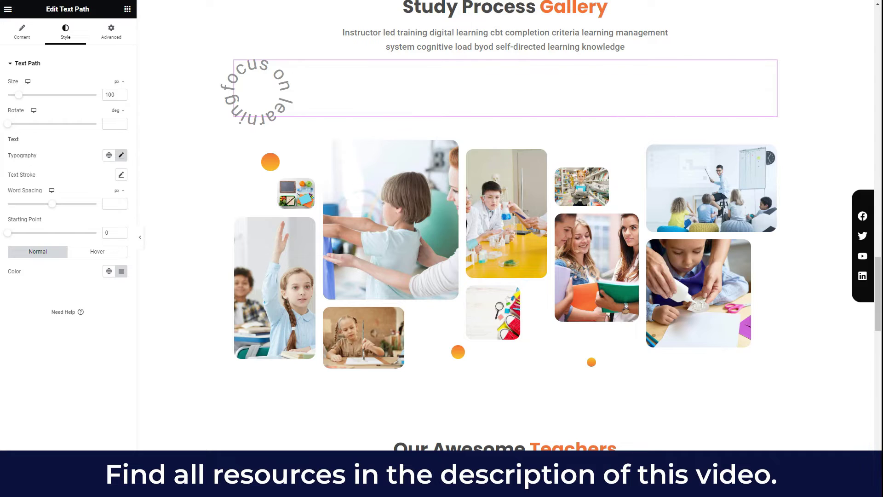
{"action": "key", "text": "ctrl+Tab"}
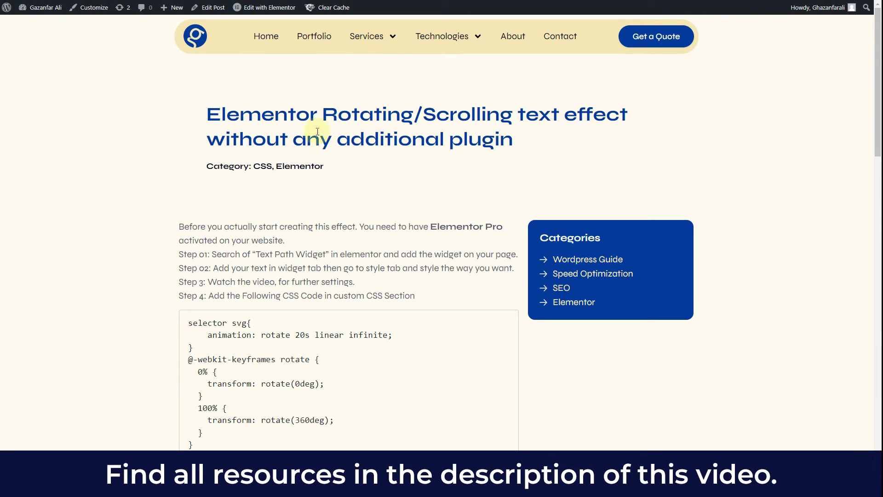
- Select and copy the whole rotate-animation CSS code block from the blog post
{"action": "scroll", "coordinate": [240, 140], "scroll_direction": "down", "scroll_amount": 5}
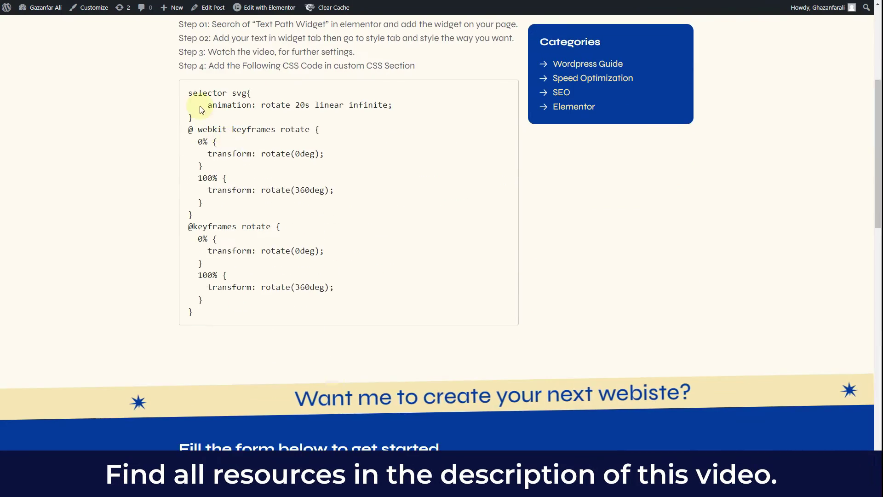
{"action": "left_click_drag", "start_coordinate": [190, 90], "coordinate": [293, 315]}
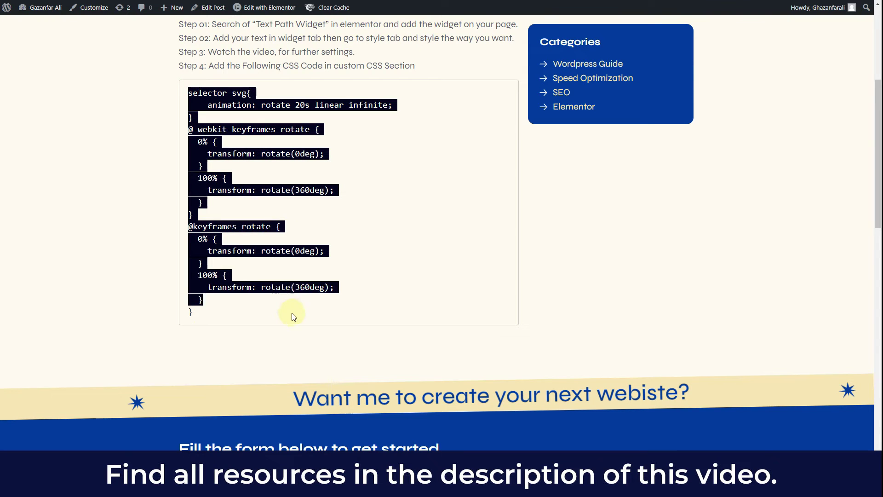
{"action": "right_click", "coordinate": [260, 130]}
{"action": "left_click", "coordinate": [271, 138]}
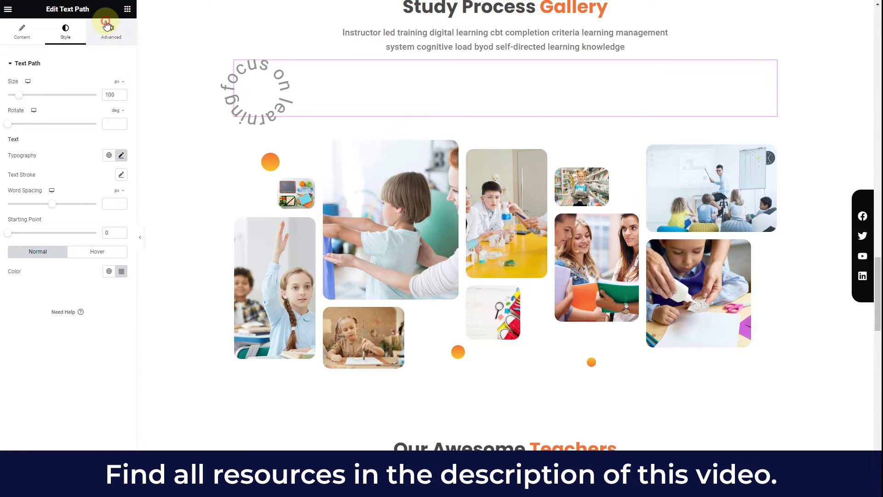
- Paste the copied rotate-animation CSS into the Text Path widget's Advanced Custom CSS
{"action": "left_click", "coordinate": [105, 24]}
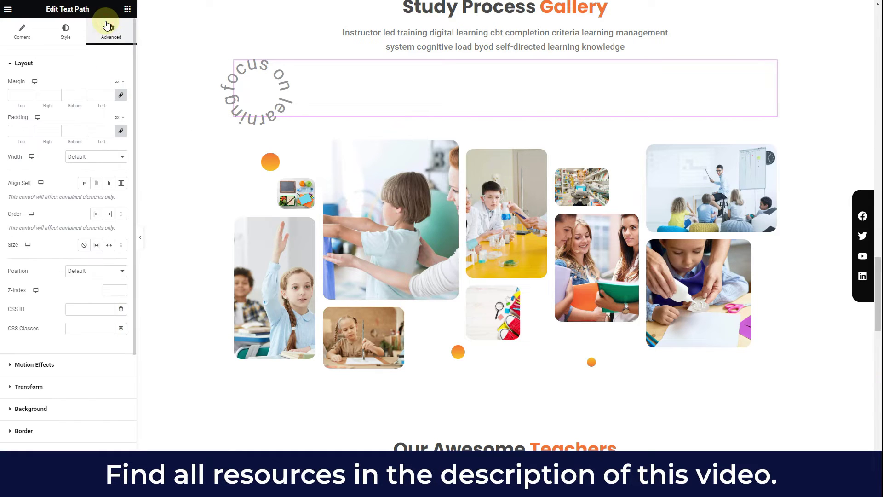
{"action": "scroll", "coordinate": [38, 405], "scroll_direction": "down", "scroll_amount": 3}
{"action": "left_click", "coordinate": [31, 389]}
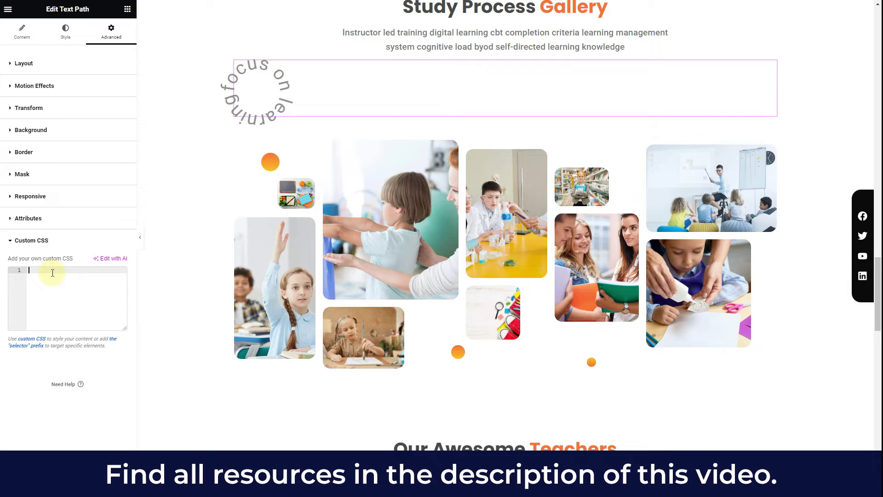
{"action": "key", "text": "ctrl+v"}
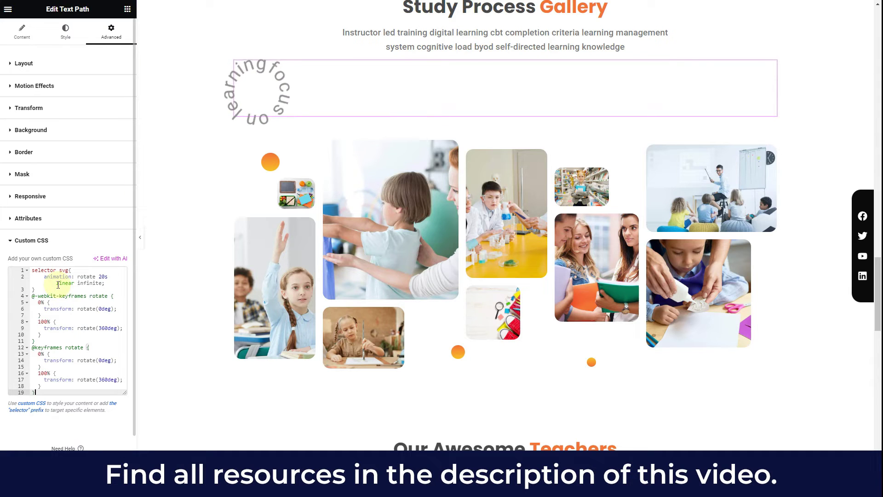
{"action": "left_click", "coordinate": [46, 278]}
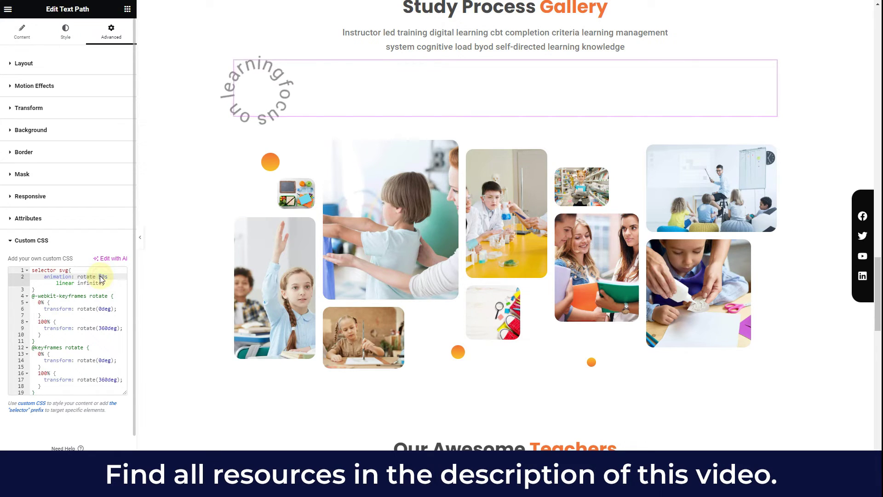
- Change the animation duration to 10s, then cut and re-paste both keyframes blocks
{"action": "type", "text": "5"}
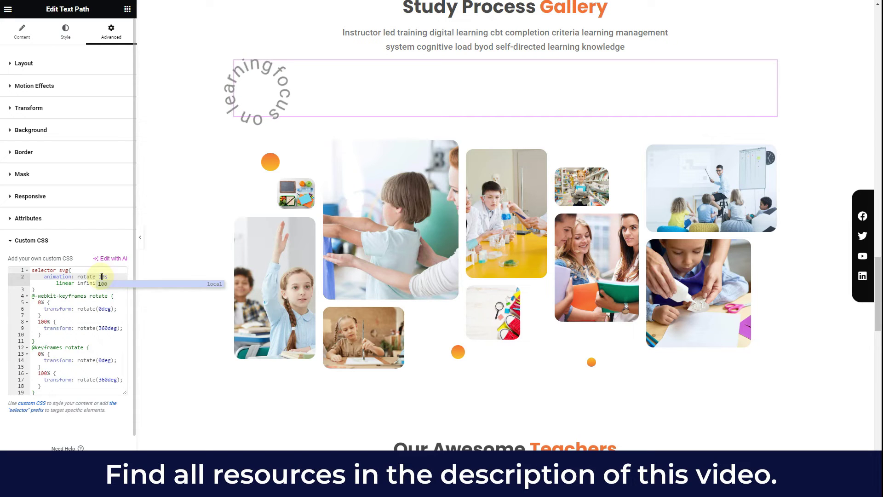
{"action": "left_click", "coordinate": [102, 277]}
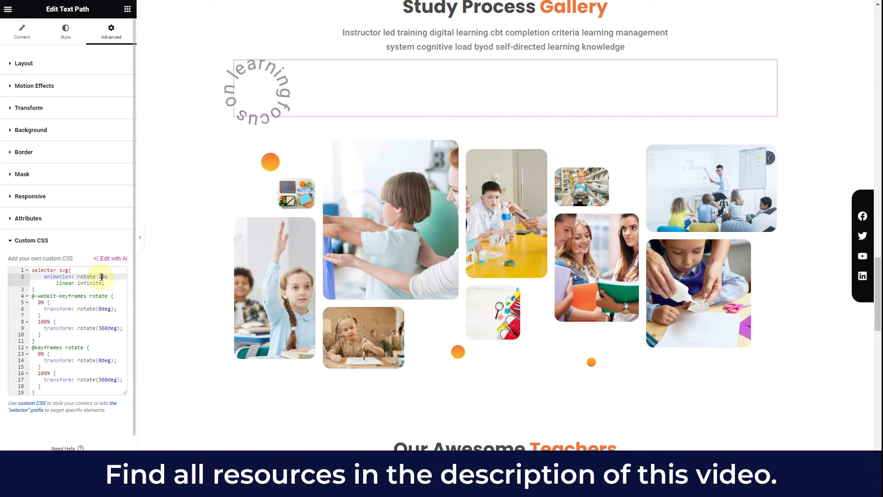
{"action": "left_click", "coordinate": [64, 283]}
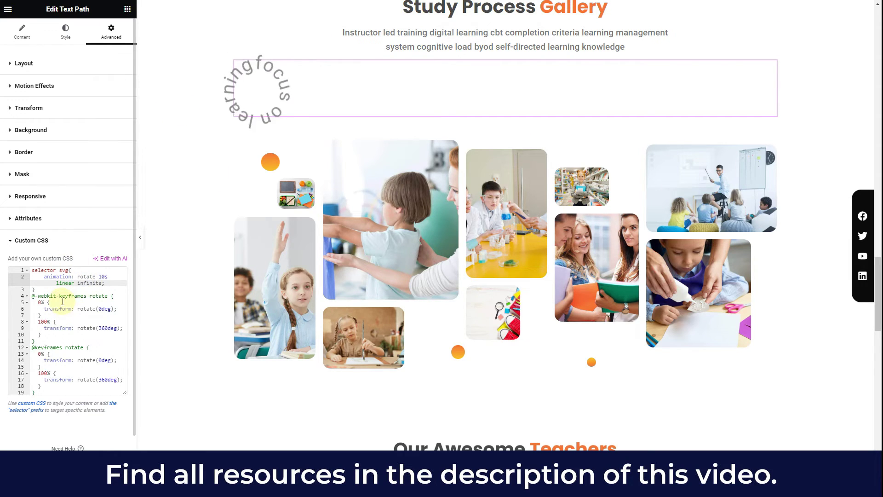
{"action": "scroll", "coordinate": [65, 308], "scroll_direction": "down", "scroll_amount": 1}
{"action": "left_click_drag", "start_coordinate": [32, 274], "coordinate": [73, 370]}
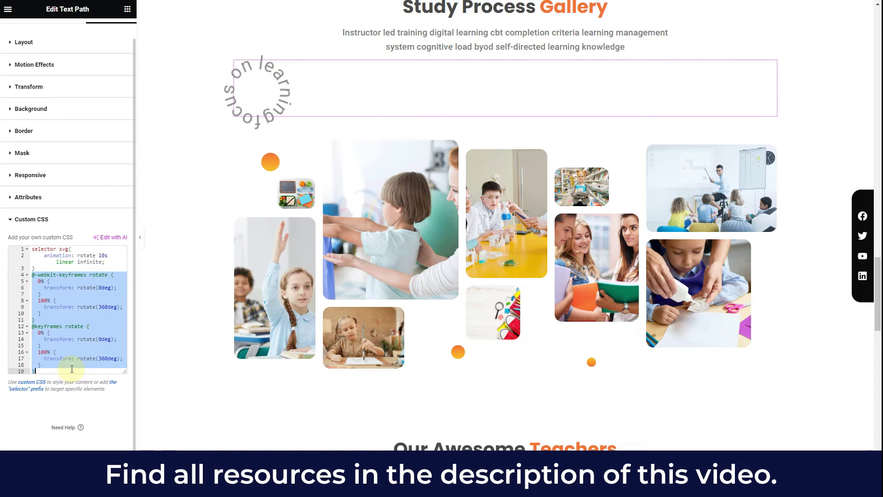
{"action": "key", "text": "BackSpace"}
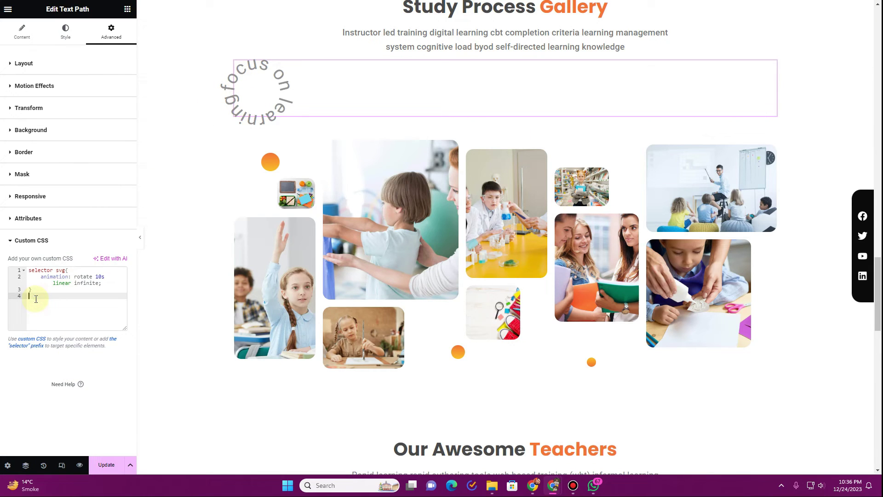
{"action": "key", "text": "ctrl+v"}
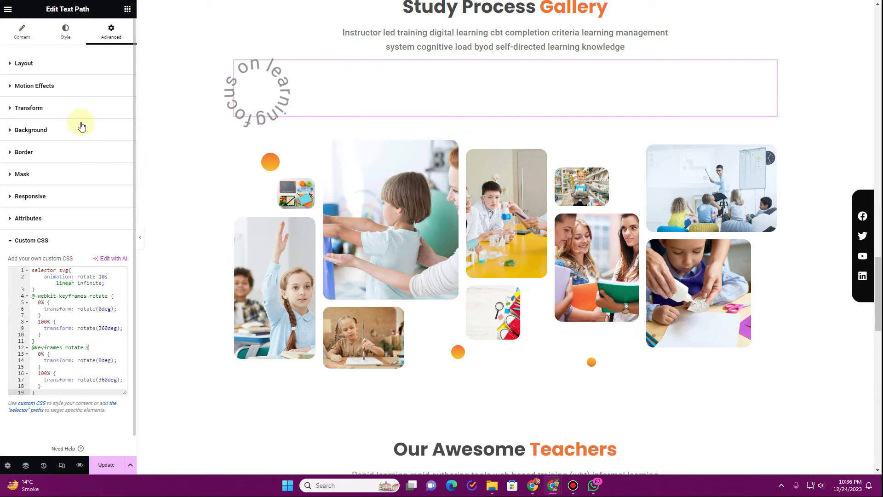
- Set the Text Path widget's Layout Position to Absolute with Vertical Orientation Bottom
{"action": "left_click", "coordinate": [51, 66]}
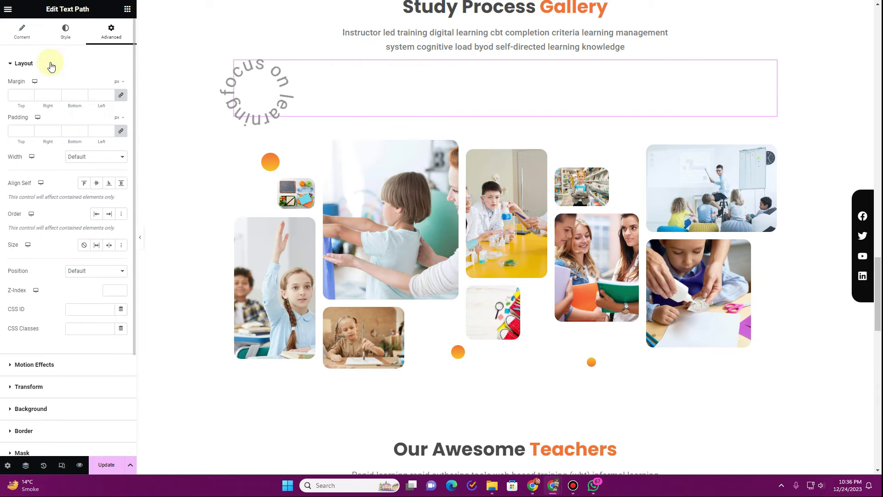
{"action": "left_click", "coordinate": [89, 275]}
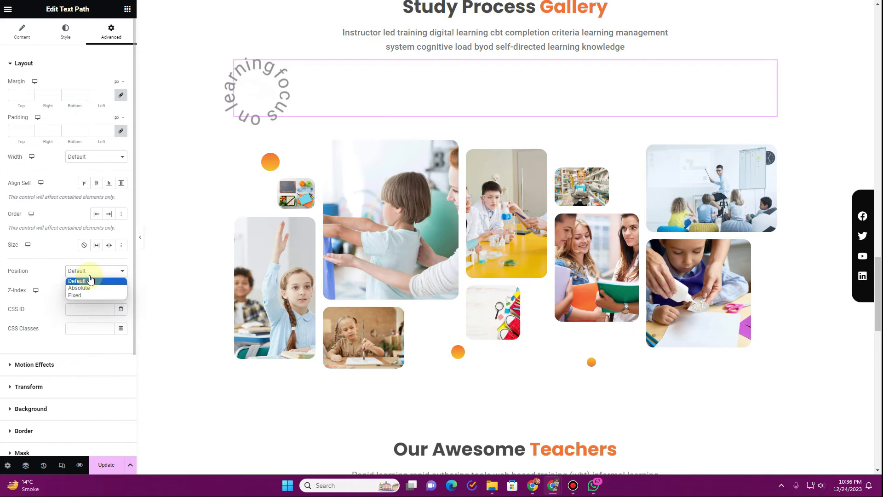
{"action": "left_click", "coordinate": [90, 288]}
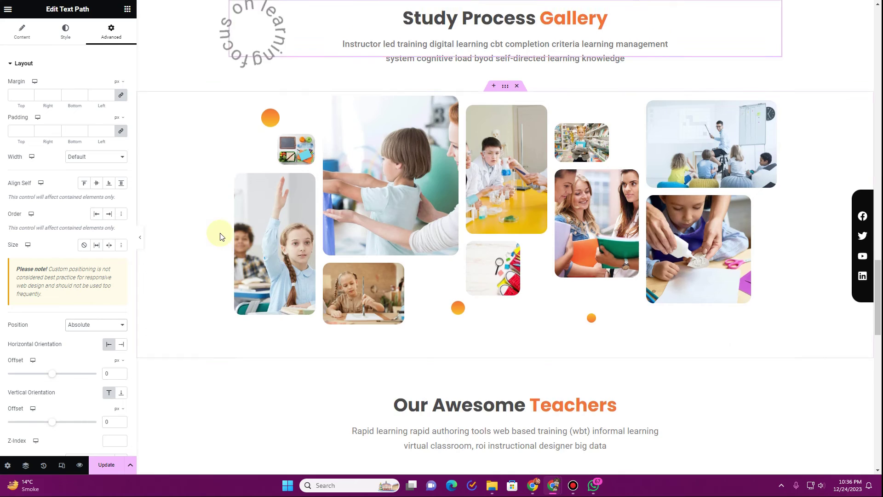
{"action": "scroll", "coordinate": [217, 230], "scroll_direction": "up", "scroll_amount": 4}
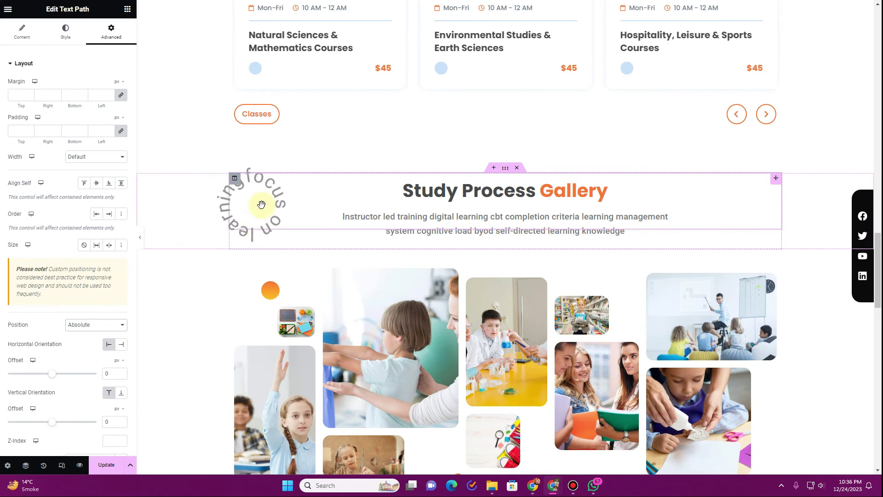
{"action": "left_click", "coordinate": [121, 392]}
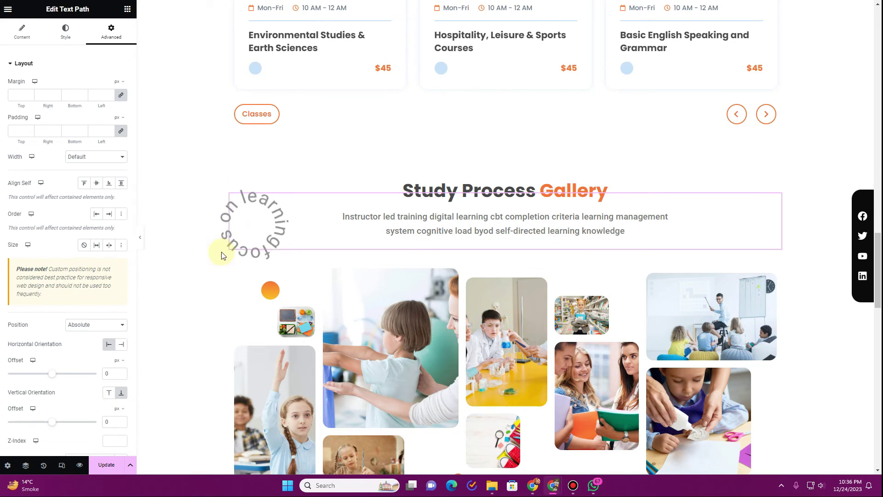
{"action": "scroll", "coordinate": [34, 290], "scroll_direction": "down", "scroll_amount": 1}
{"action": "scroll", "coordinate": [199, 280], "scroll_direction": "down", "scroll_amount": 2}
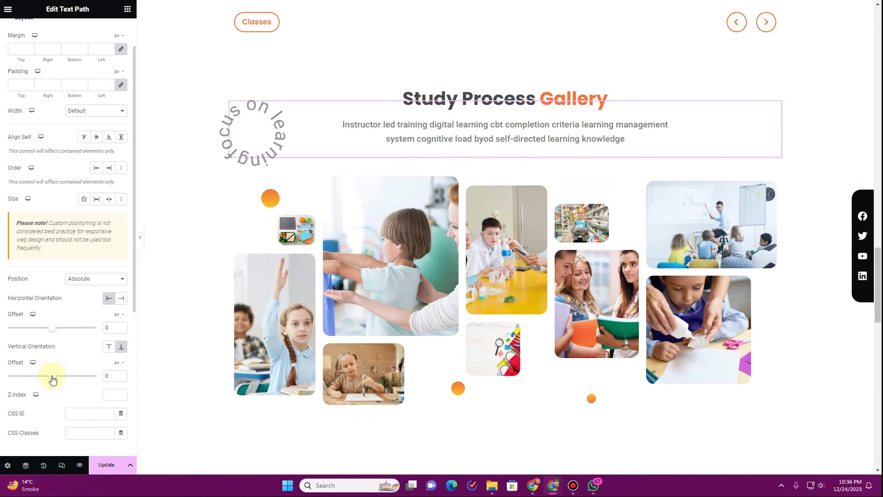
- Offset the circle -248 vertically and -62 horizontally, then hide the panel to preview
{"action": "mouse_move", "coordinate": [53, 375]}
{"action": "left_mouse_down"}
{"action": "mouse_move", "coordinate": [32, 373]}
{"action": "mouse_move", "coordinate": [40, 375]}
{"action": "left_mouse_up"}
{"action": "left_click_drag", "start_coordinate": [52, 329], "coordinate": [49, 329]}
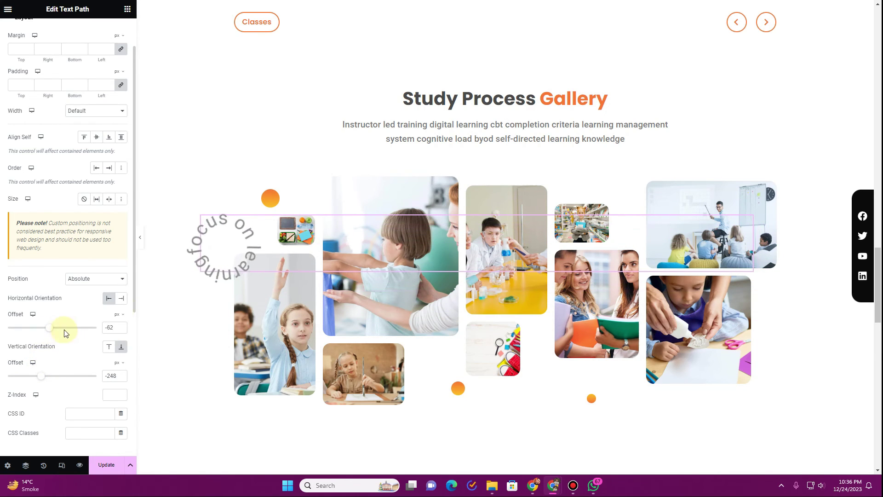
{"action": "left_click", "coordinate": [140, 236]}
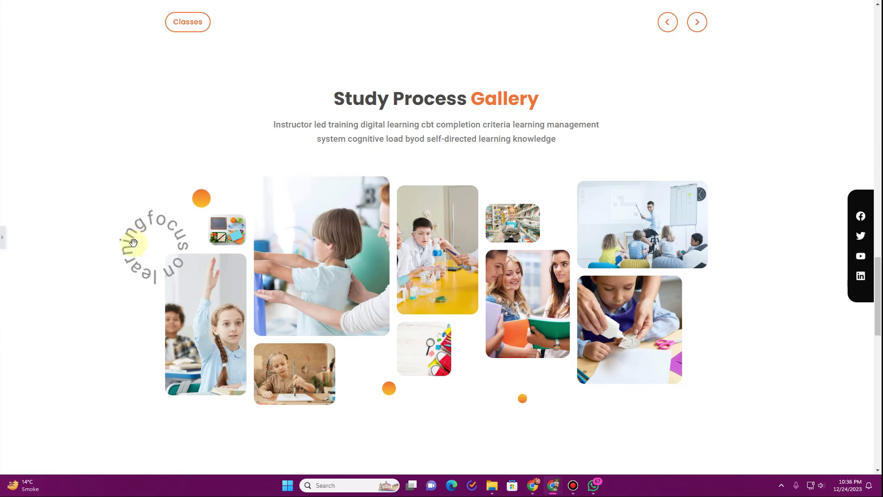